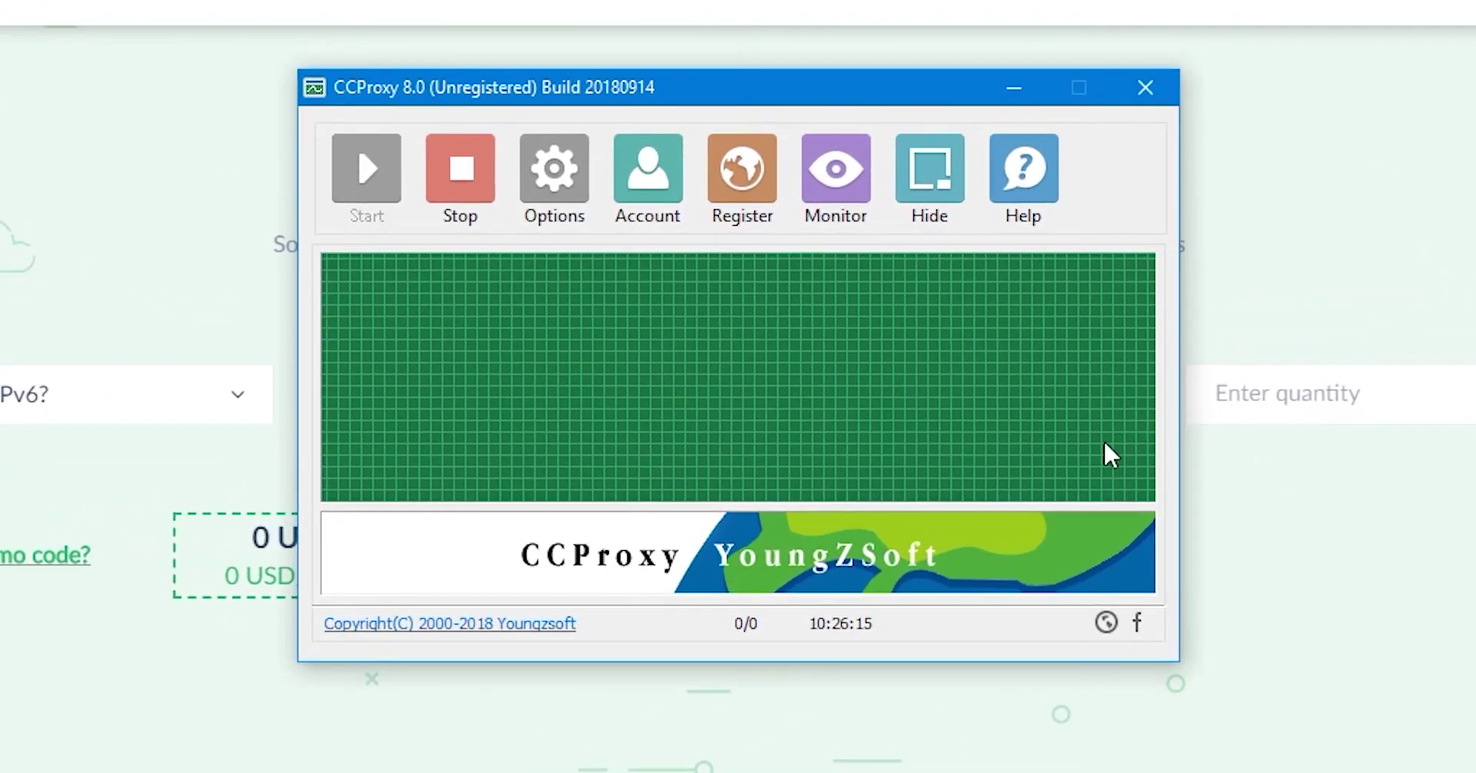
Step: In Options, uncheck News, Telnet, FTP, SOCKS/MMS, Gopher, FTP(Web) and Secure, leaving HTTP/RTSP enabled
click(567, 189)
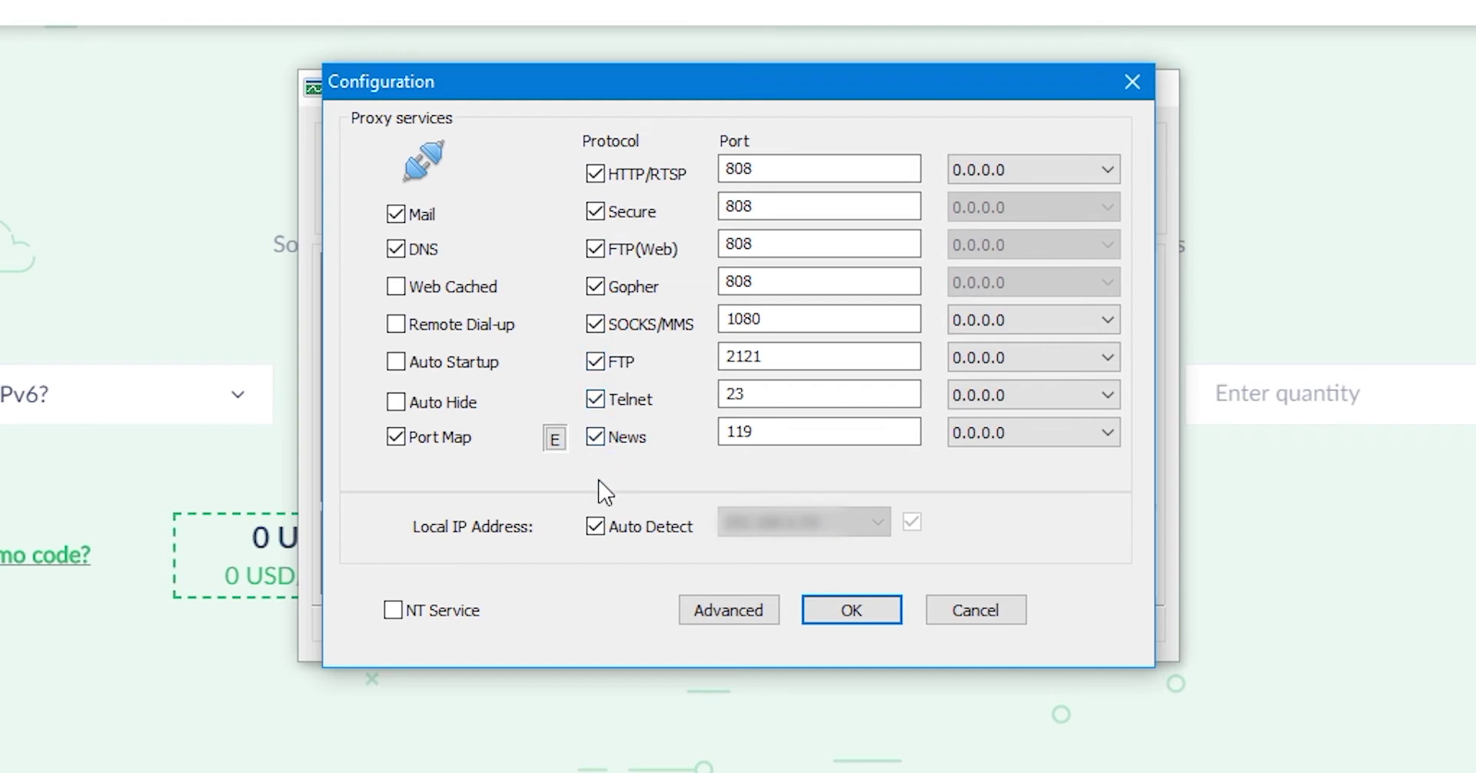
click(595, 437)
click(595, 399)
click(595, 361)
click(594, 324)
click(595, 286)
click(595, 249)
click(599, 210)
Step: Change the HTTP/RTSP port from 808 to 31 and make sure every other protocol stays off
drag(772, 169, 694, 184)
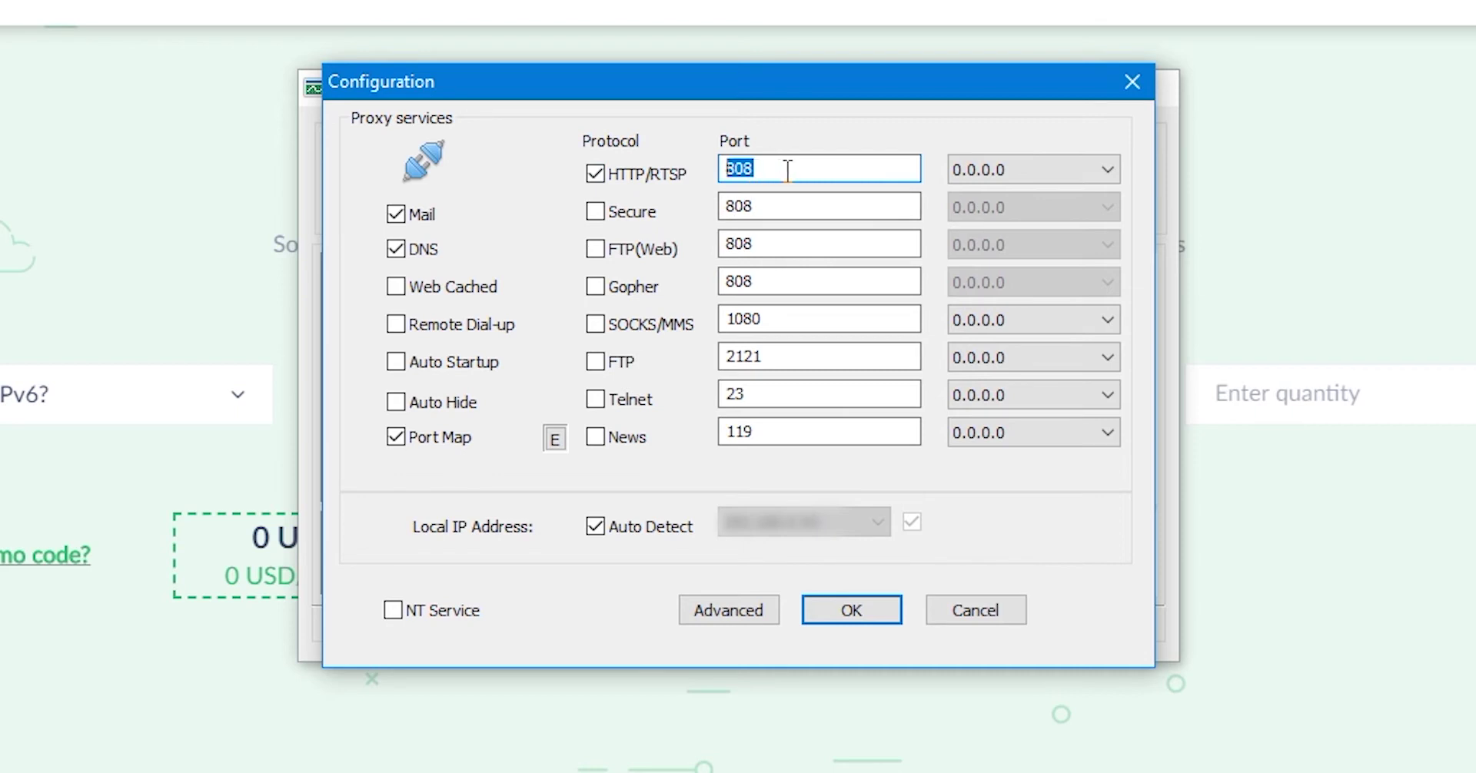
text(31)
click(595, 211)
click(595, 254)
click(595, 286)
click(595, 324)
click(595, 361)
click(595, 400)
click(595, 436)
Step: Keep HTTP/RTSP listening on 0.0.0.0 with Auto Detect on, then save the configuration
click(1089, 172)
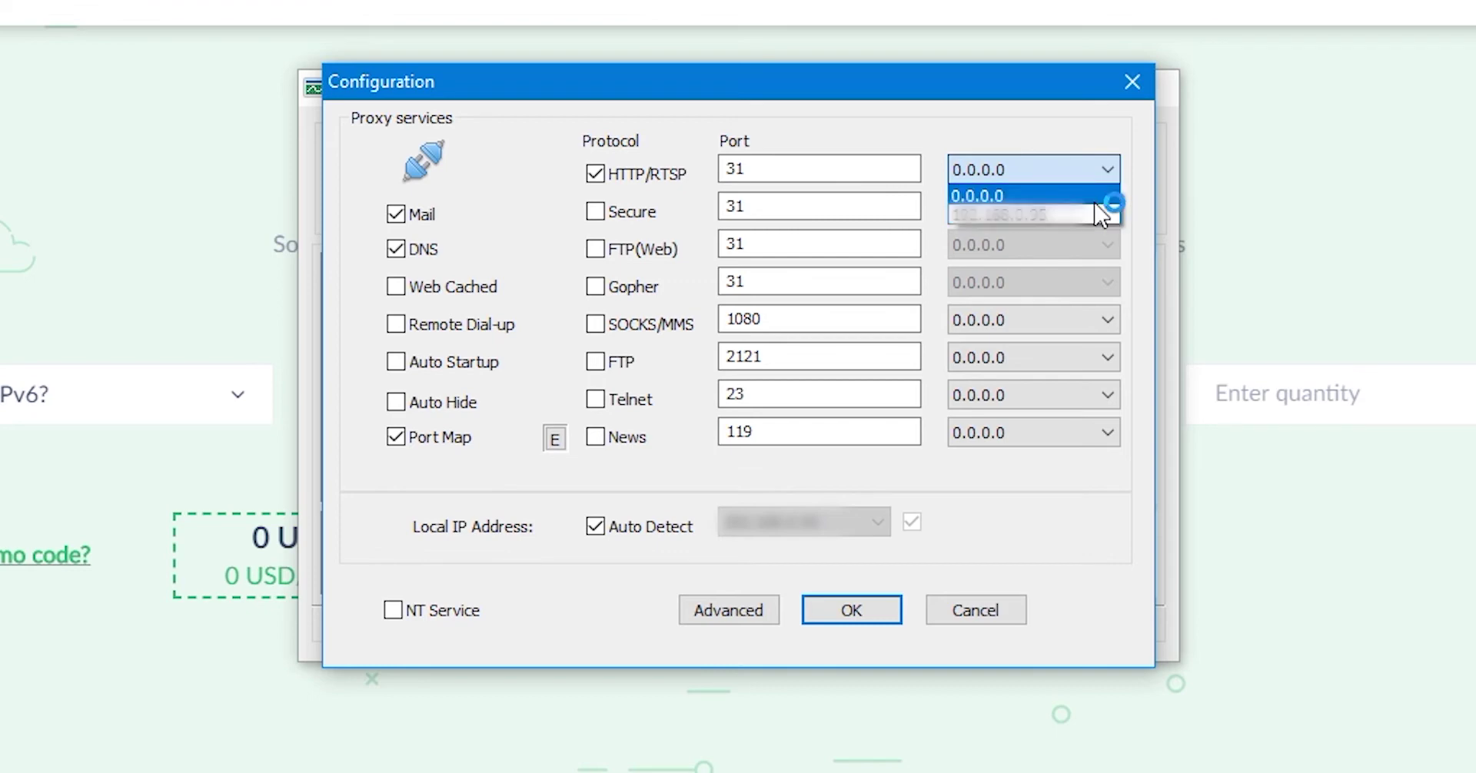
click(1095, 202)
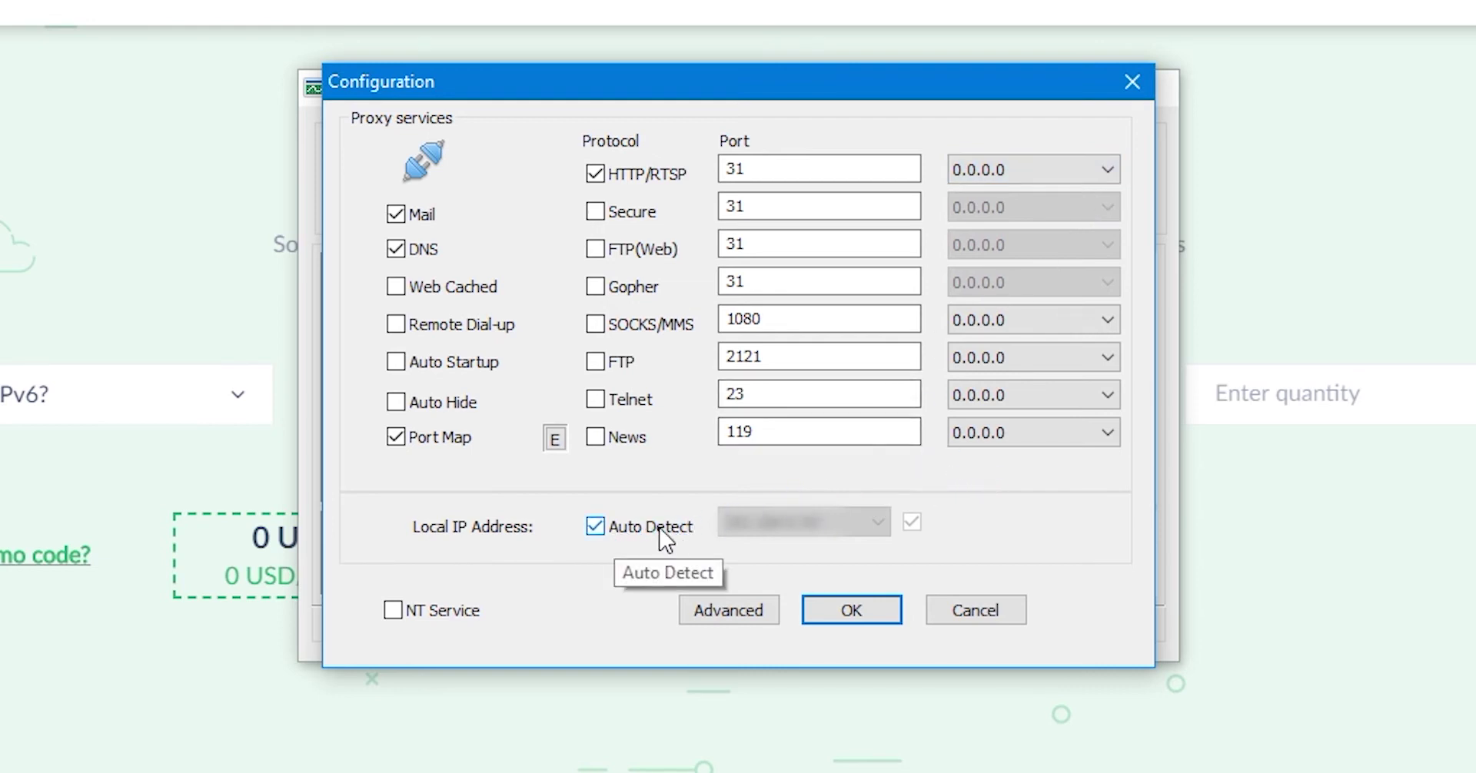
click(596, 527)
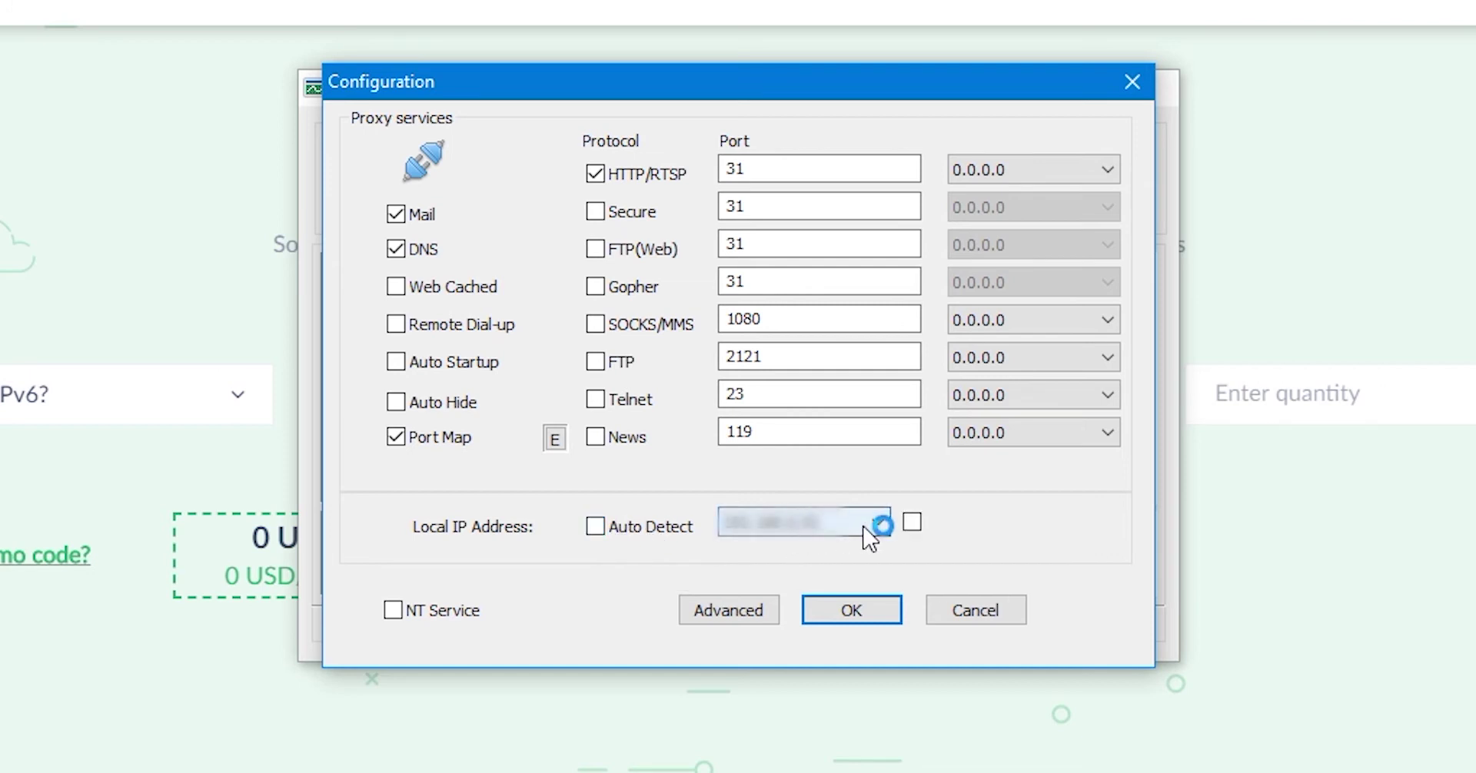
click(869, 524)
click(869, 524)
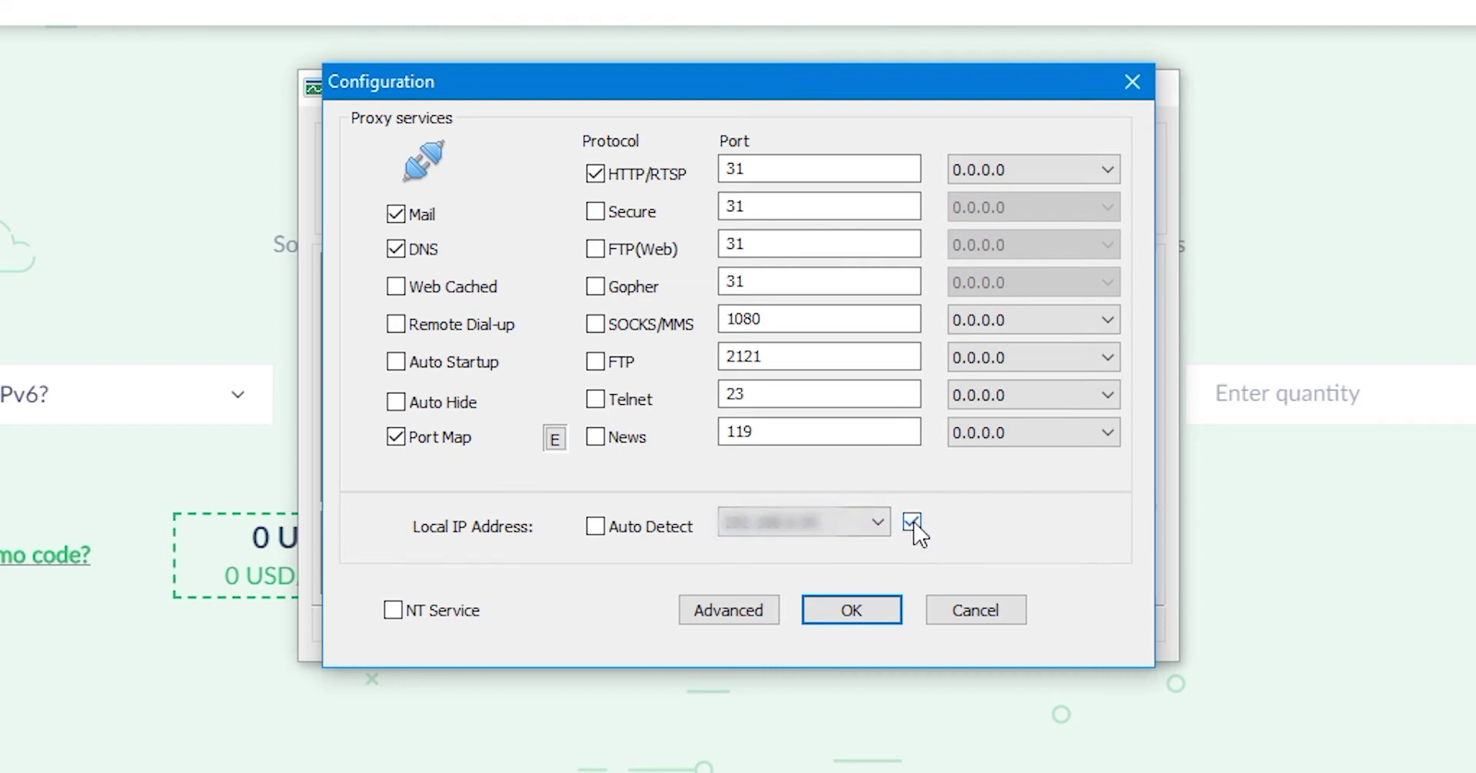
click(603, 533)
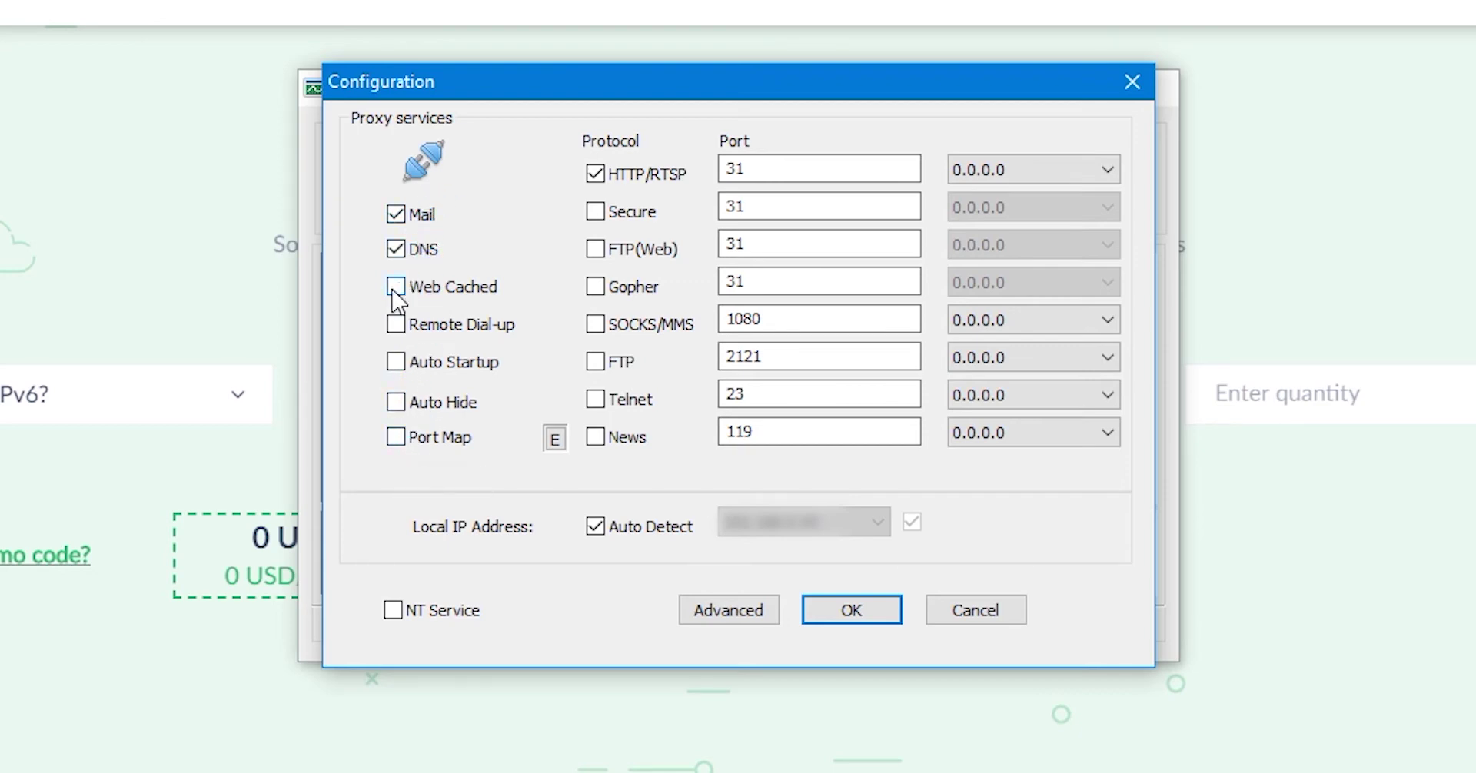
click(878, 615)
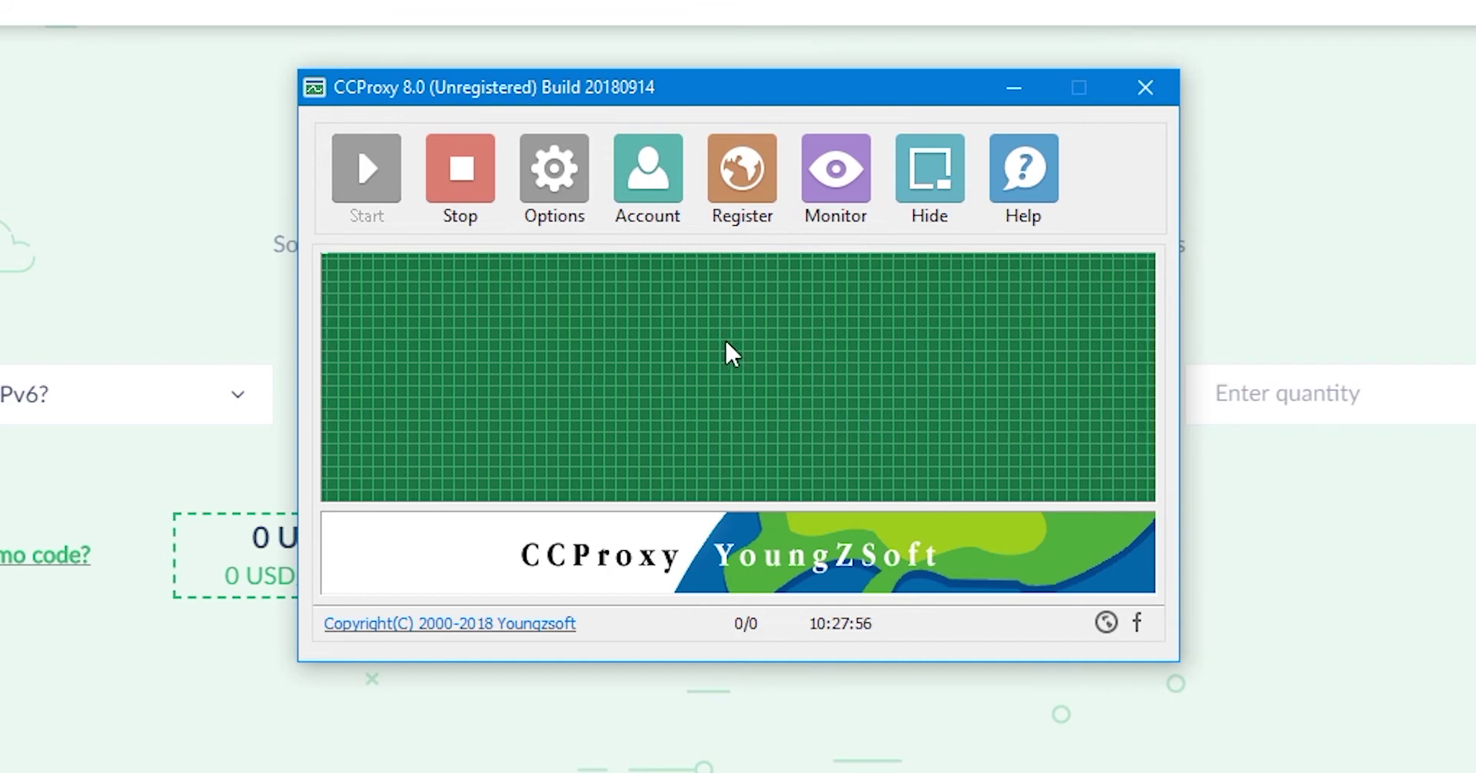
Step: In the Account Manager, set Permit Category to Permit Only
click(673, 206)
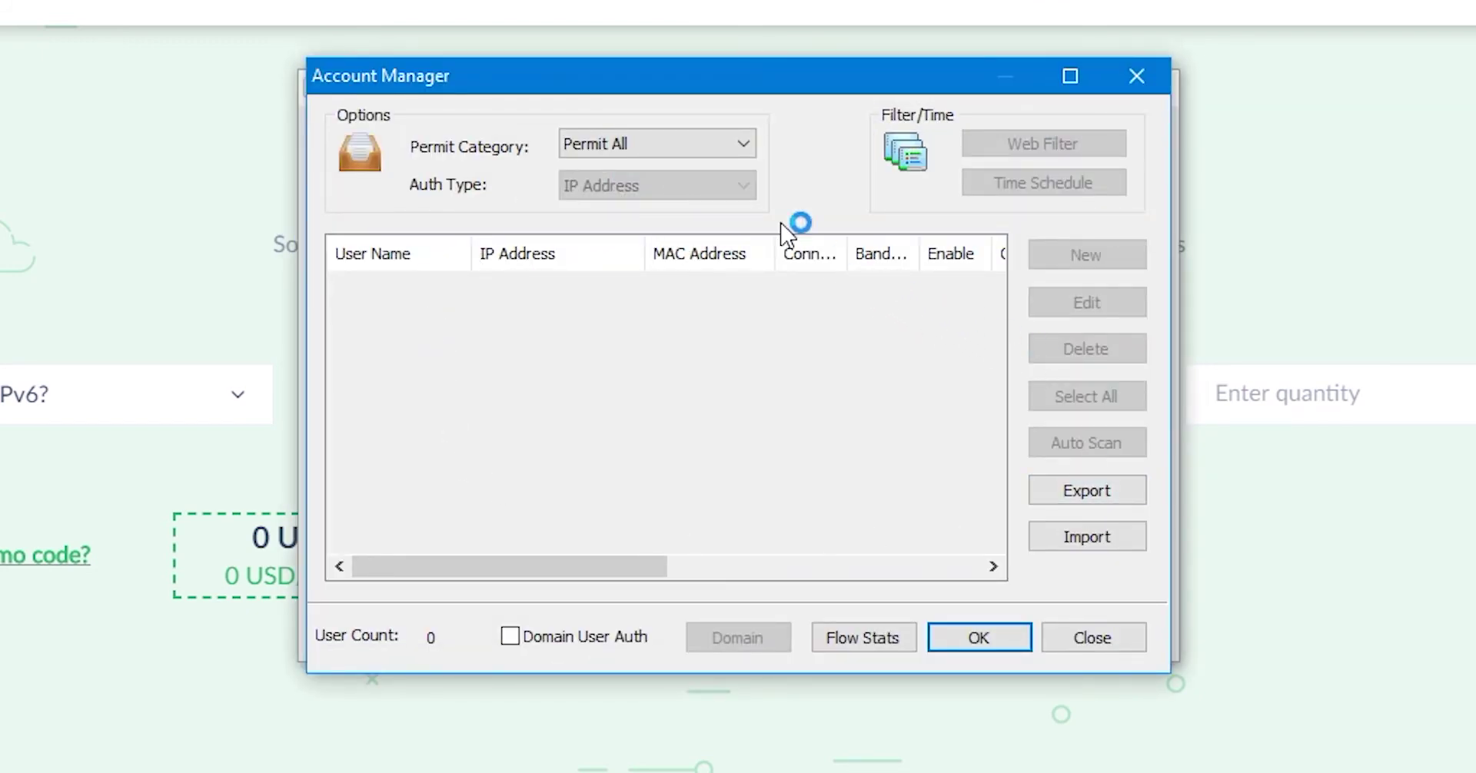
click(692, 144)
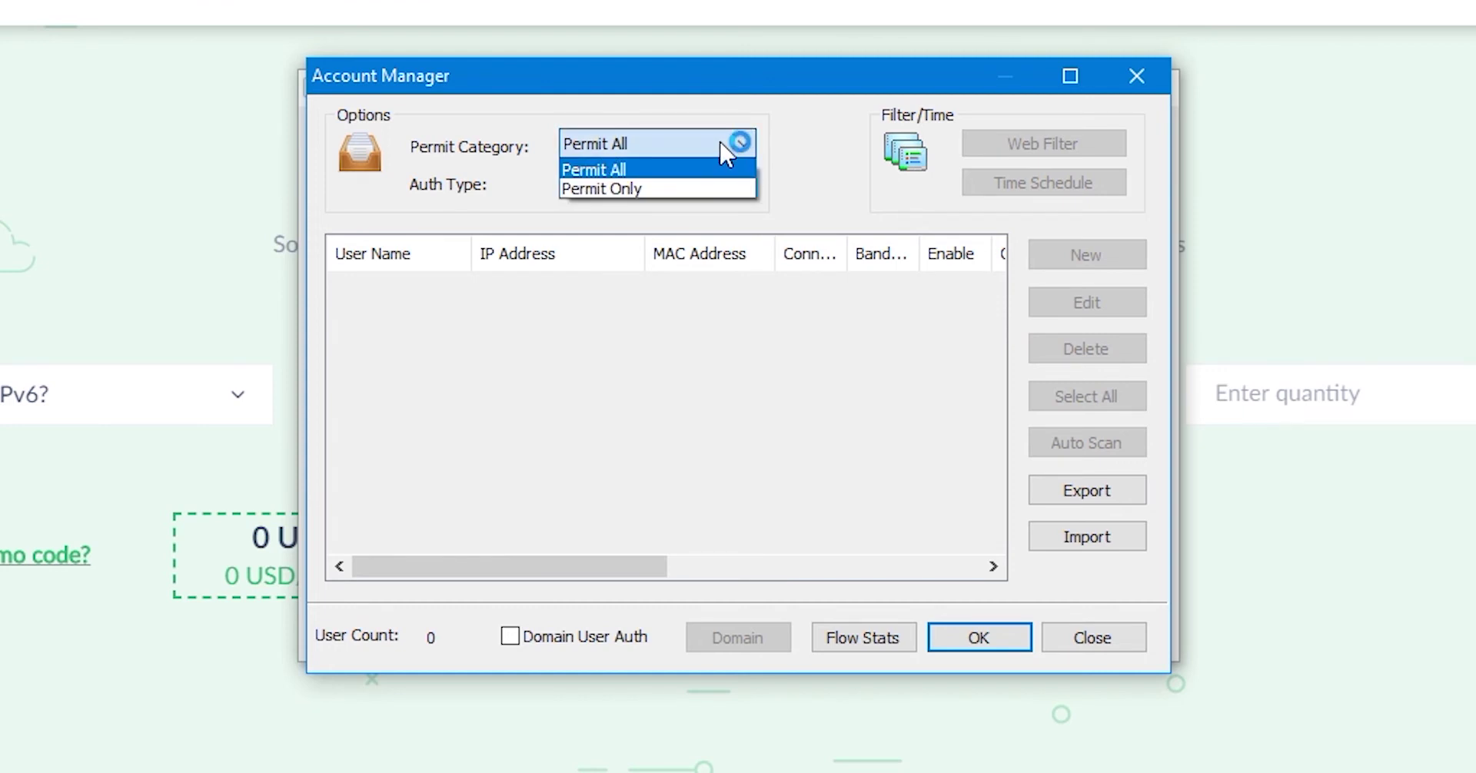
click(703, 187)
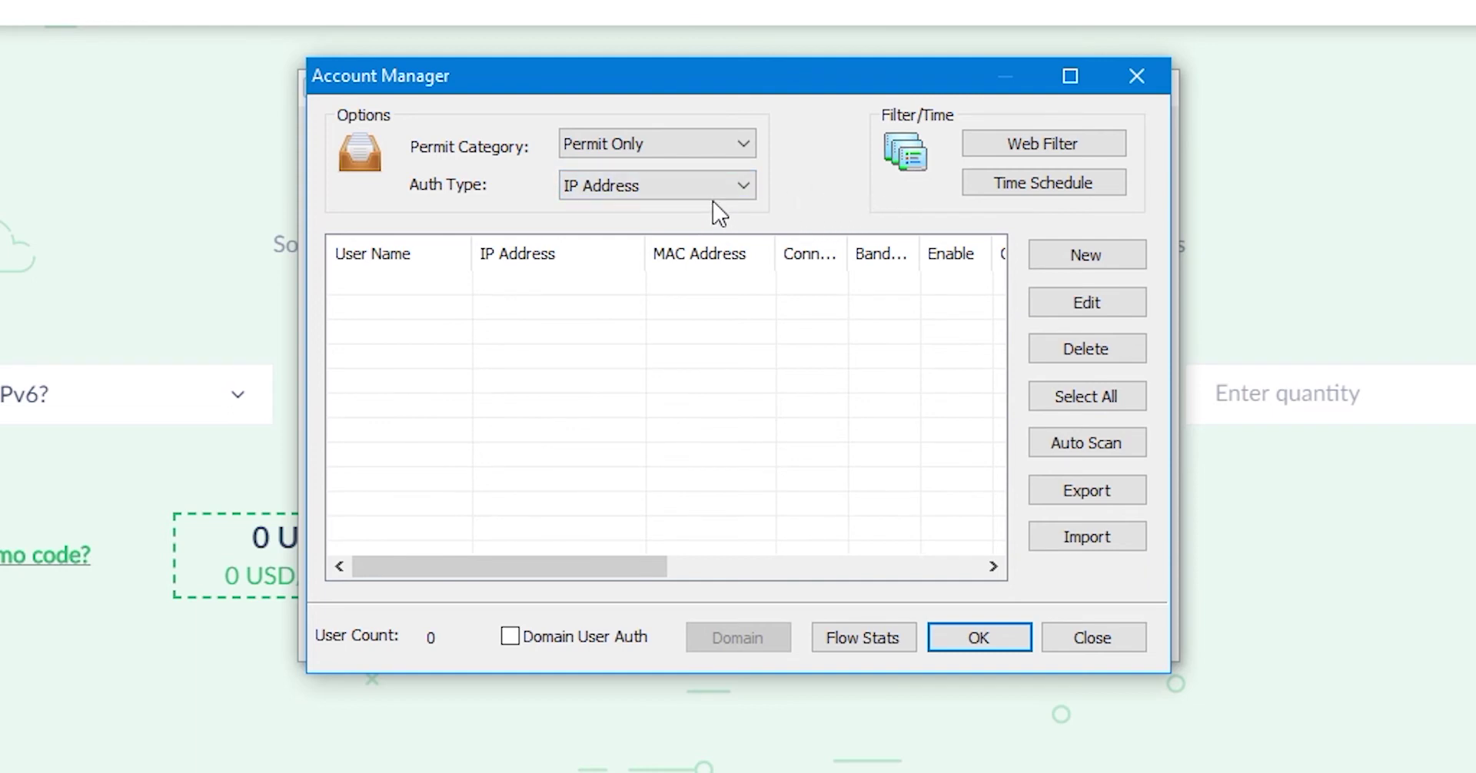
Step: Set the authentication type to User/Password + IP
click(713, 192)
click(722, 191)
click(740, 188)
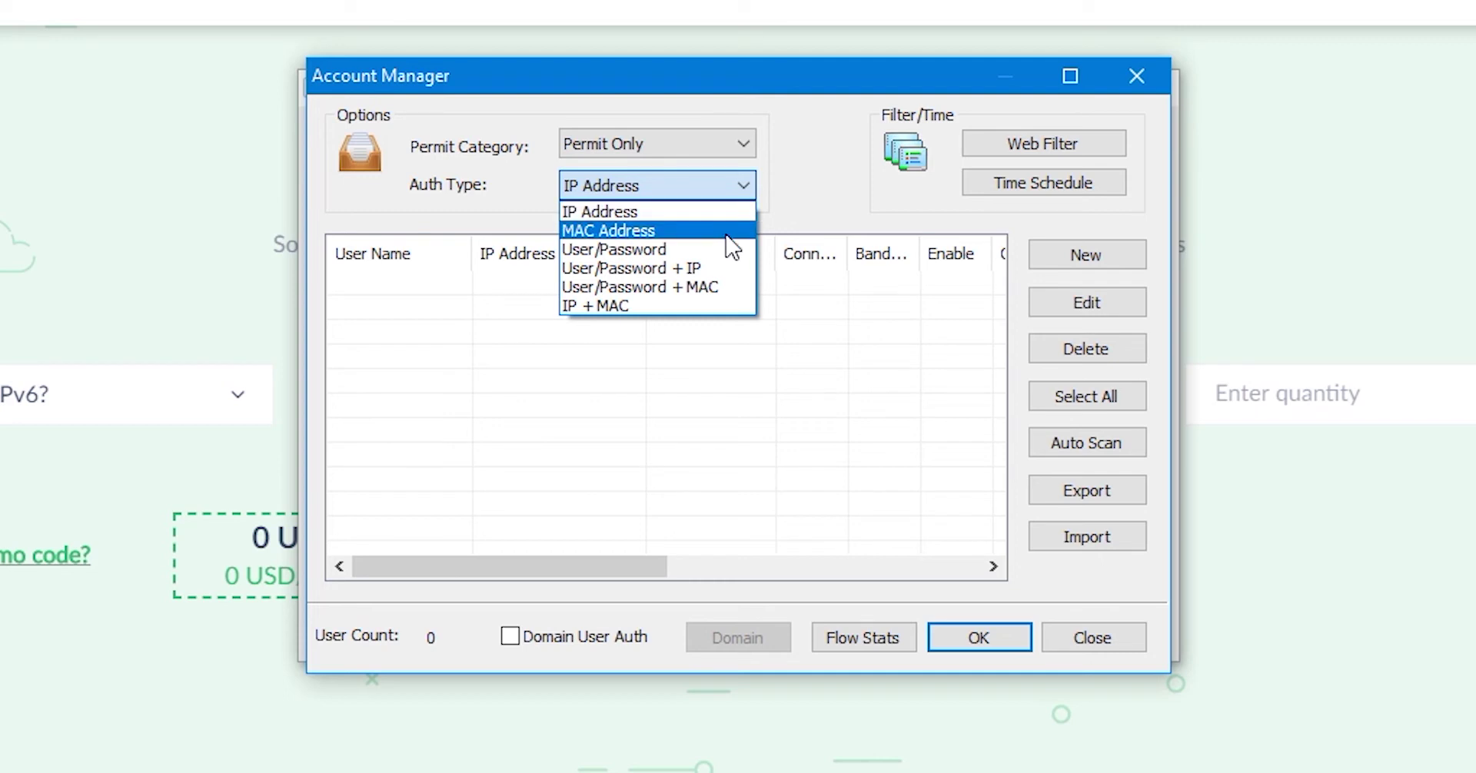
click(735, 254)
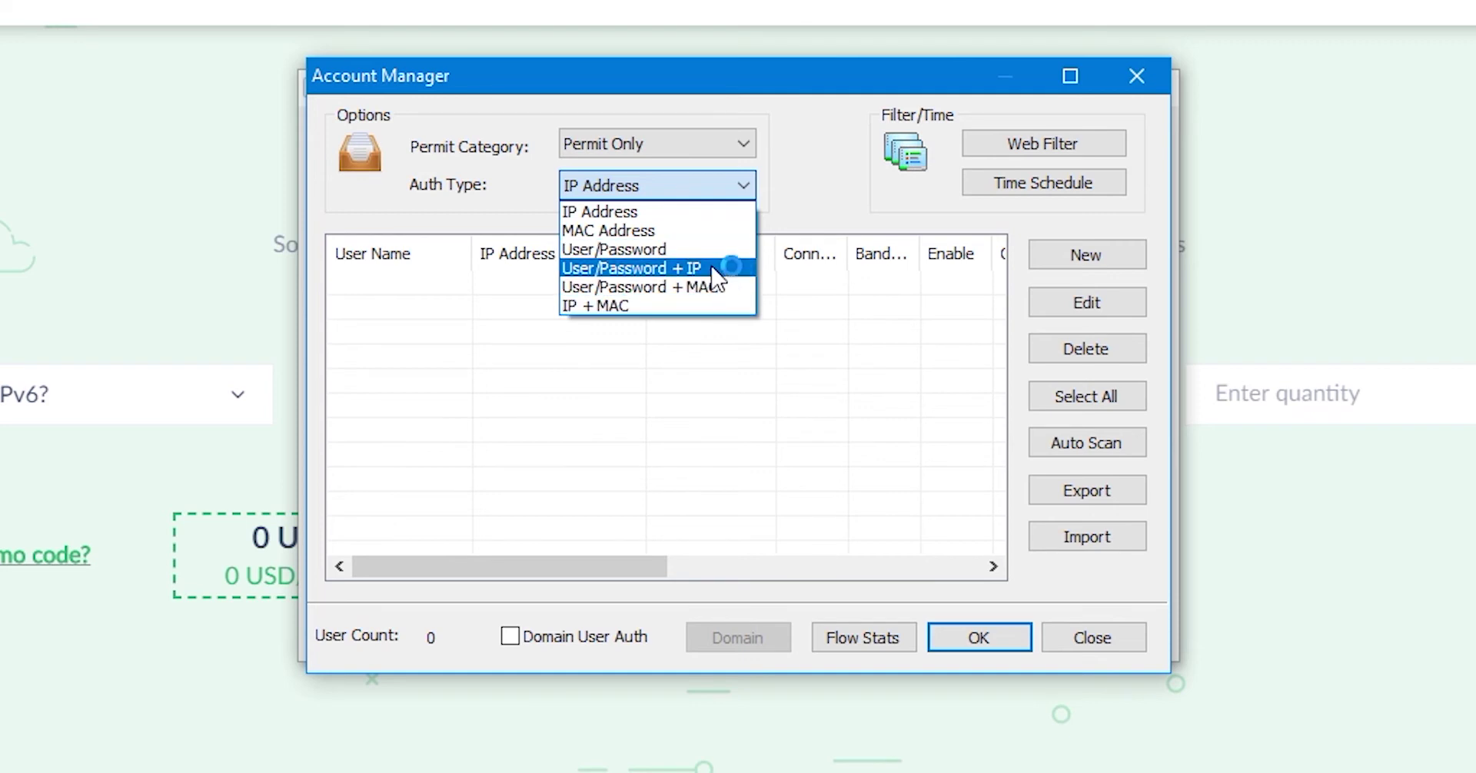
click(741, 277)
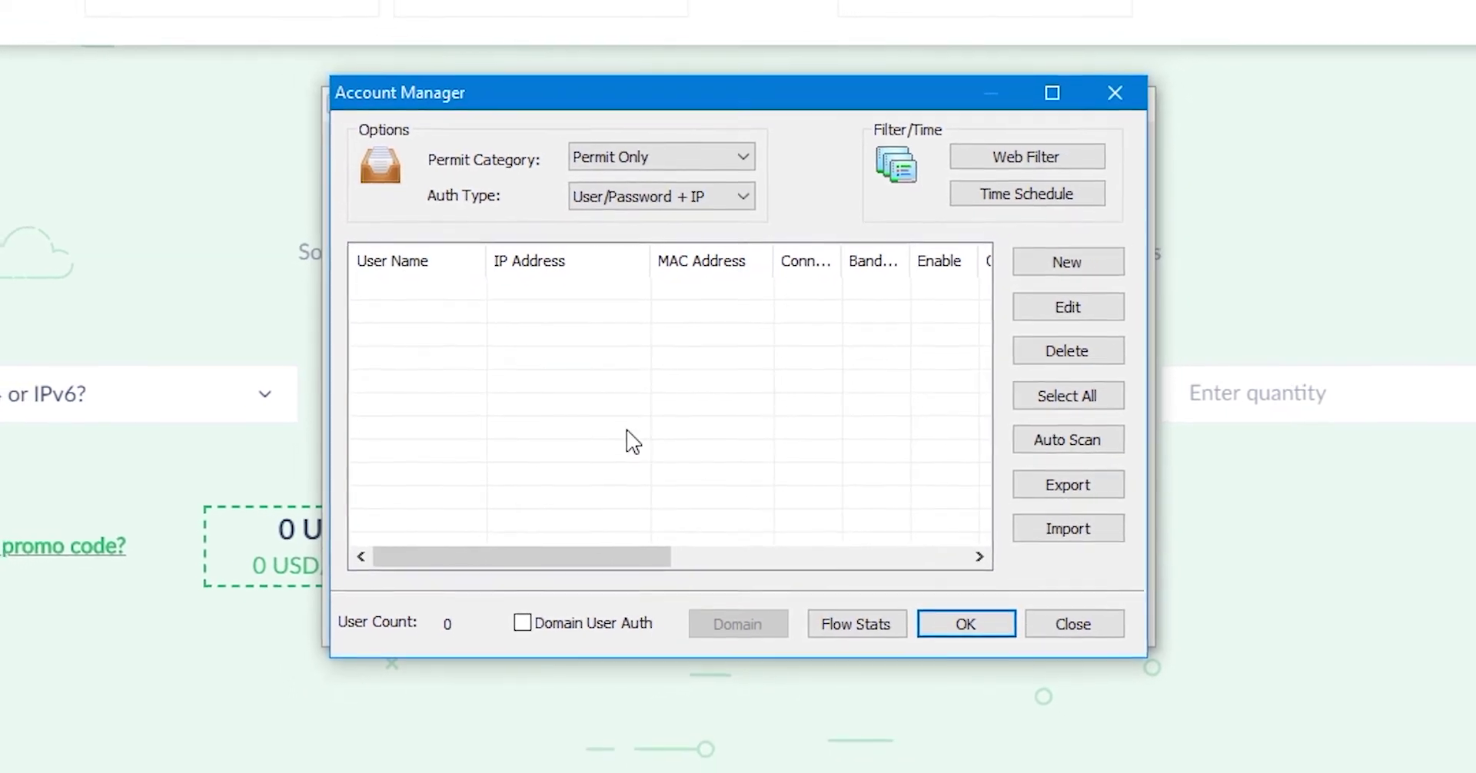
Step: Create a new account with a custom user name, a password, and IP address 123.456.45.4
click(1116, 266)
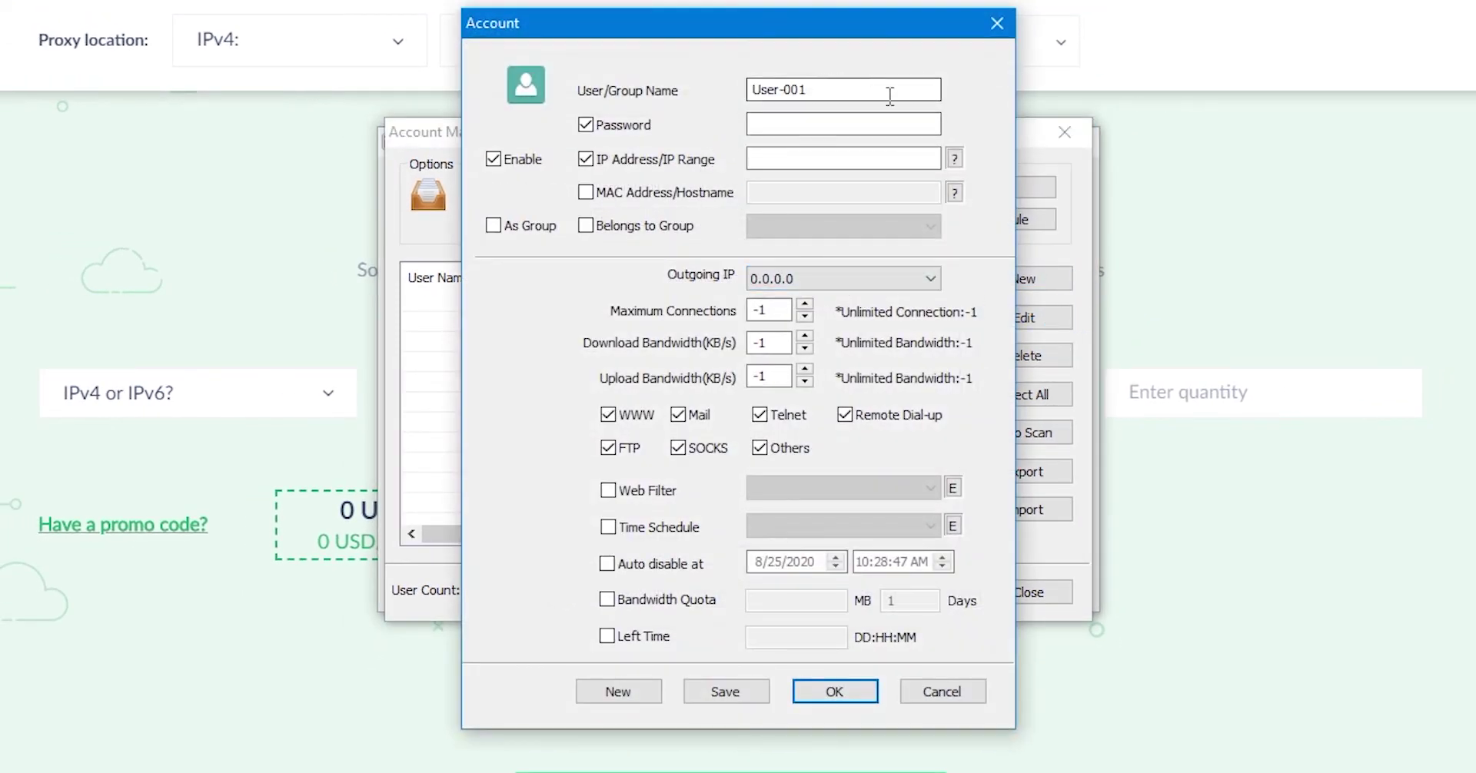
drag(856, 89, 725, 98)
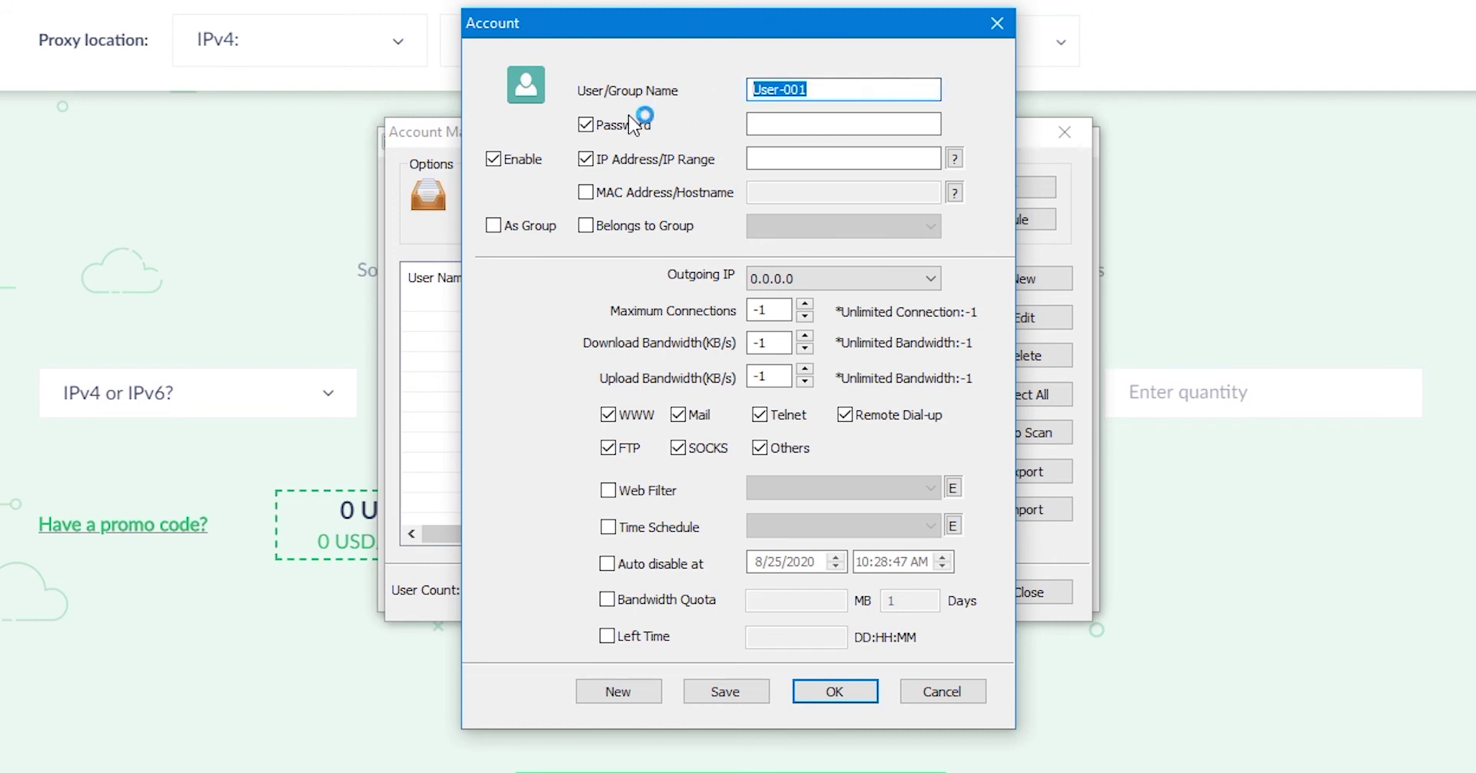
text(Number 1)
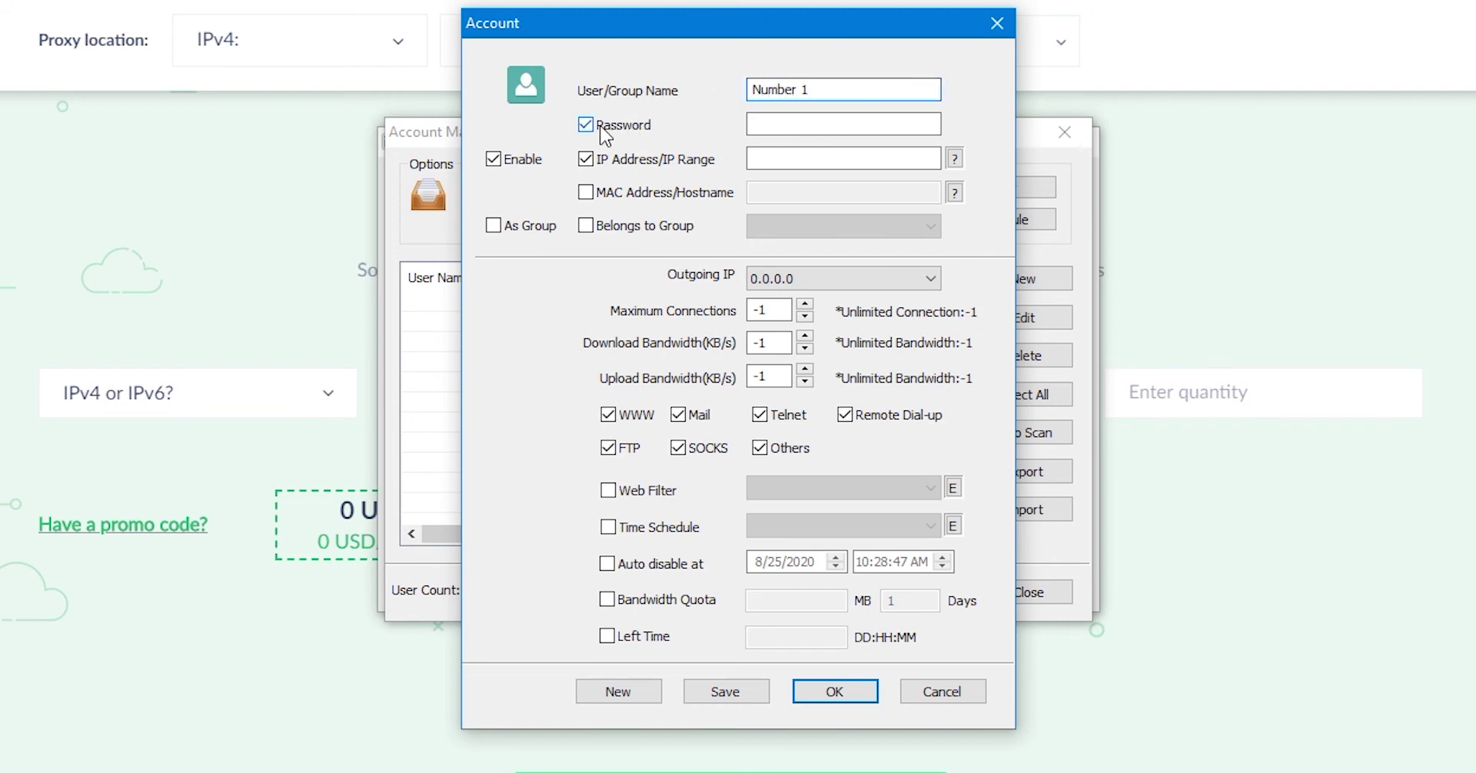
click(815, 121)
click(826, 126)
text(123456)
click(820, 157)
text(1)
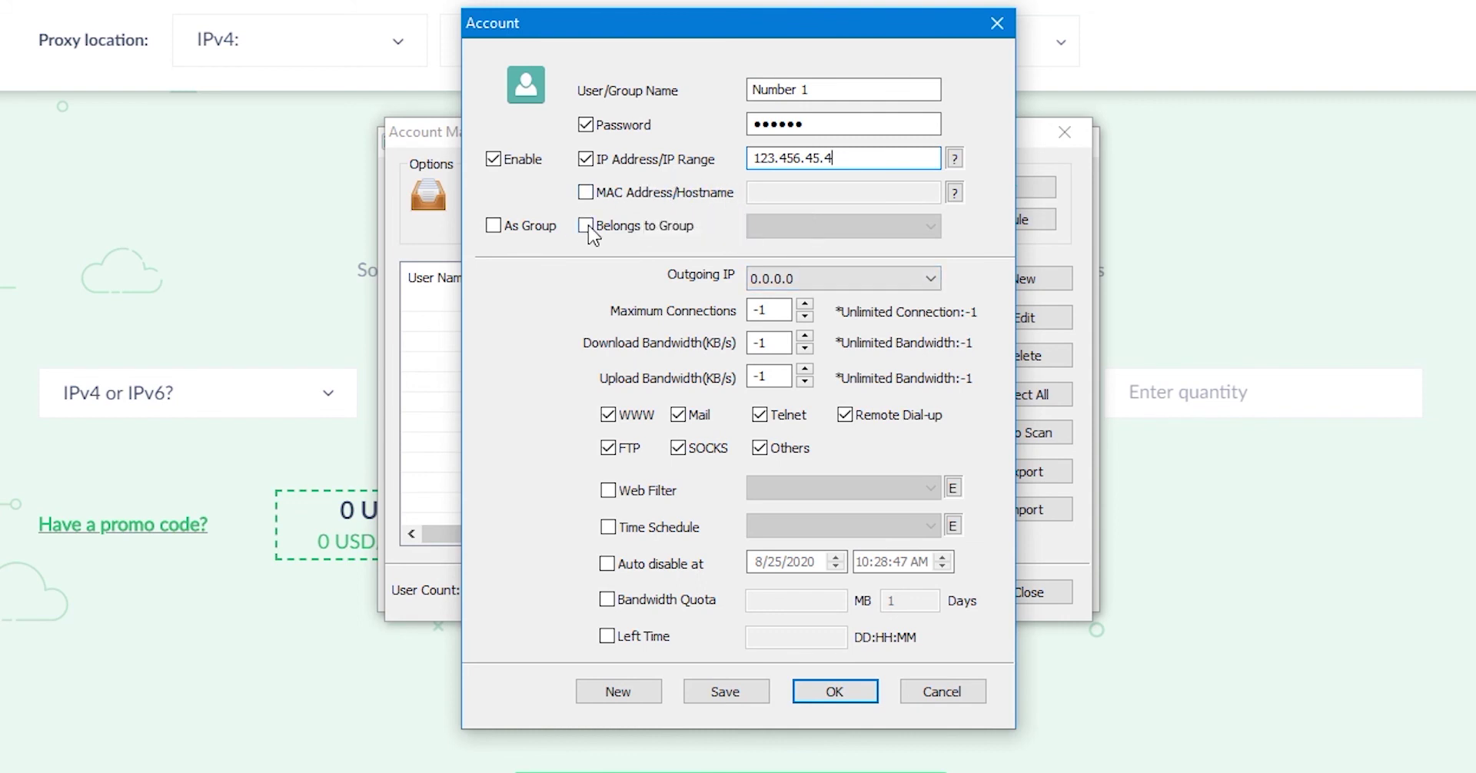
Step: Check the IP address with the Get Address helper, then close it
click(954, 158)
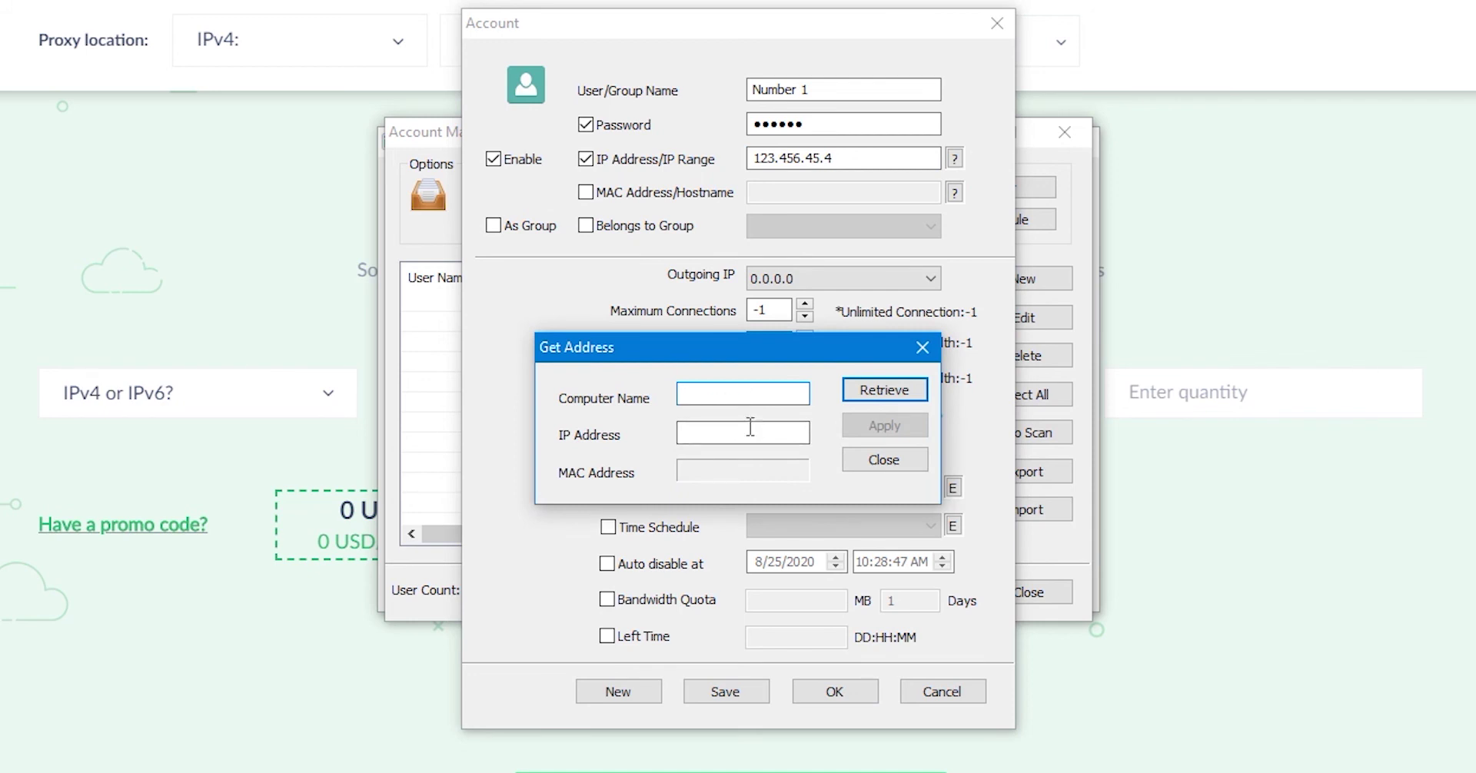
click(750, 430)
click(894, 401)
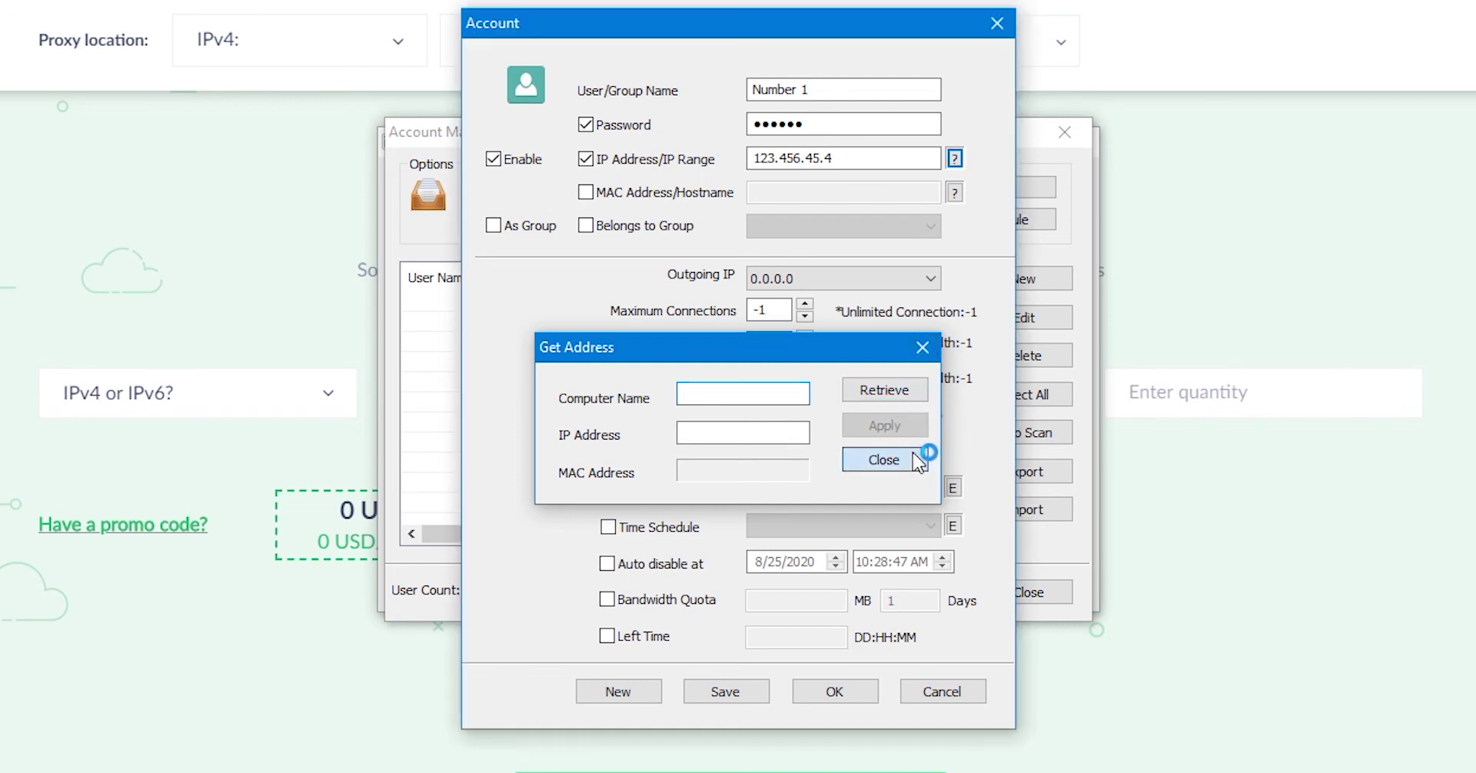
click(911, 455)
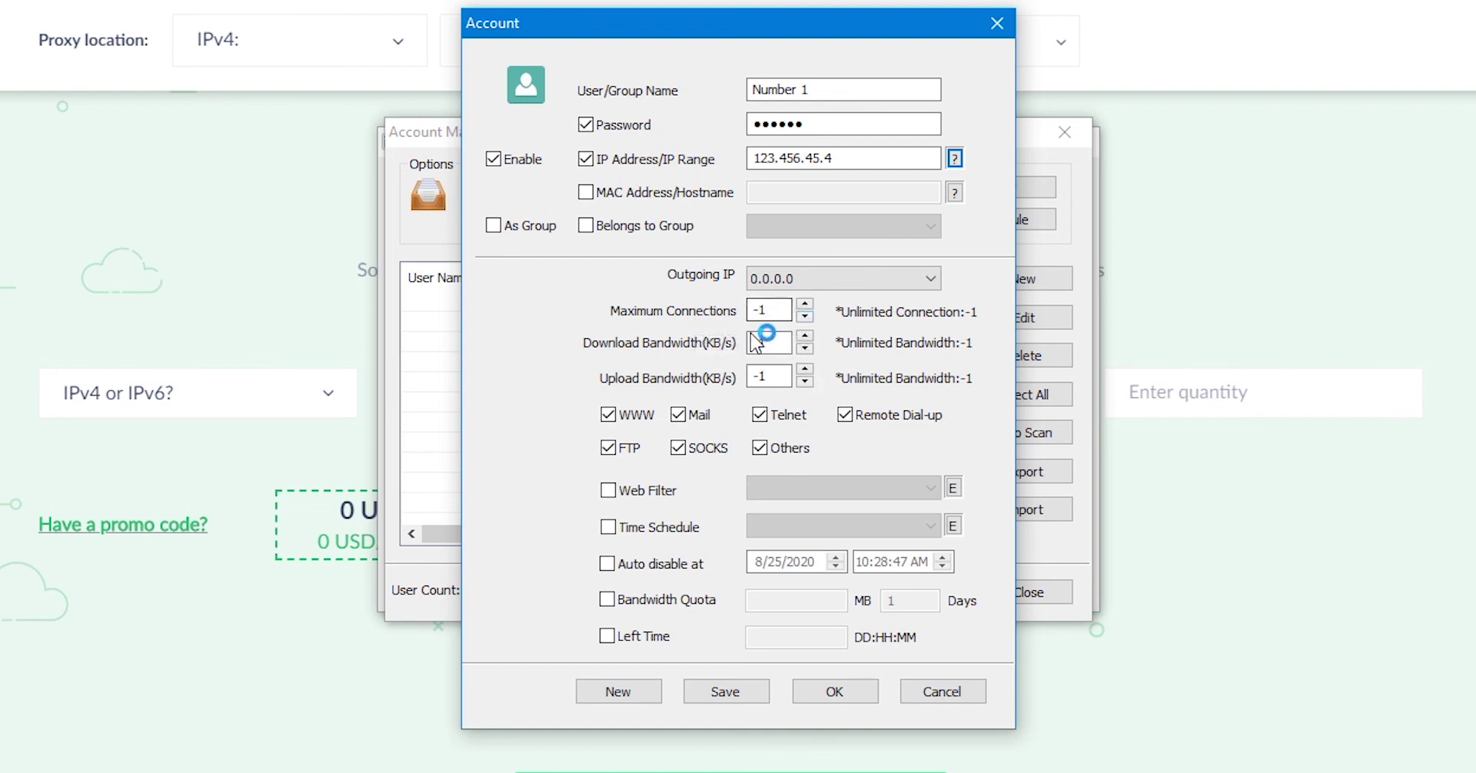
Step: Allow WWW, Mail, Telnet, FTP, SOCKS and Others for this user, with only Remote Dial-up off
click(759, 448)
click(677, 449)
click(607, 448)
click(845, 415)
click(759, 415)
click(678, 415)
click(678, 415)
click(678, 448)
click(759, 448)
click(759, 415)
click(607, 448)
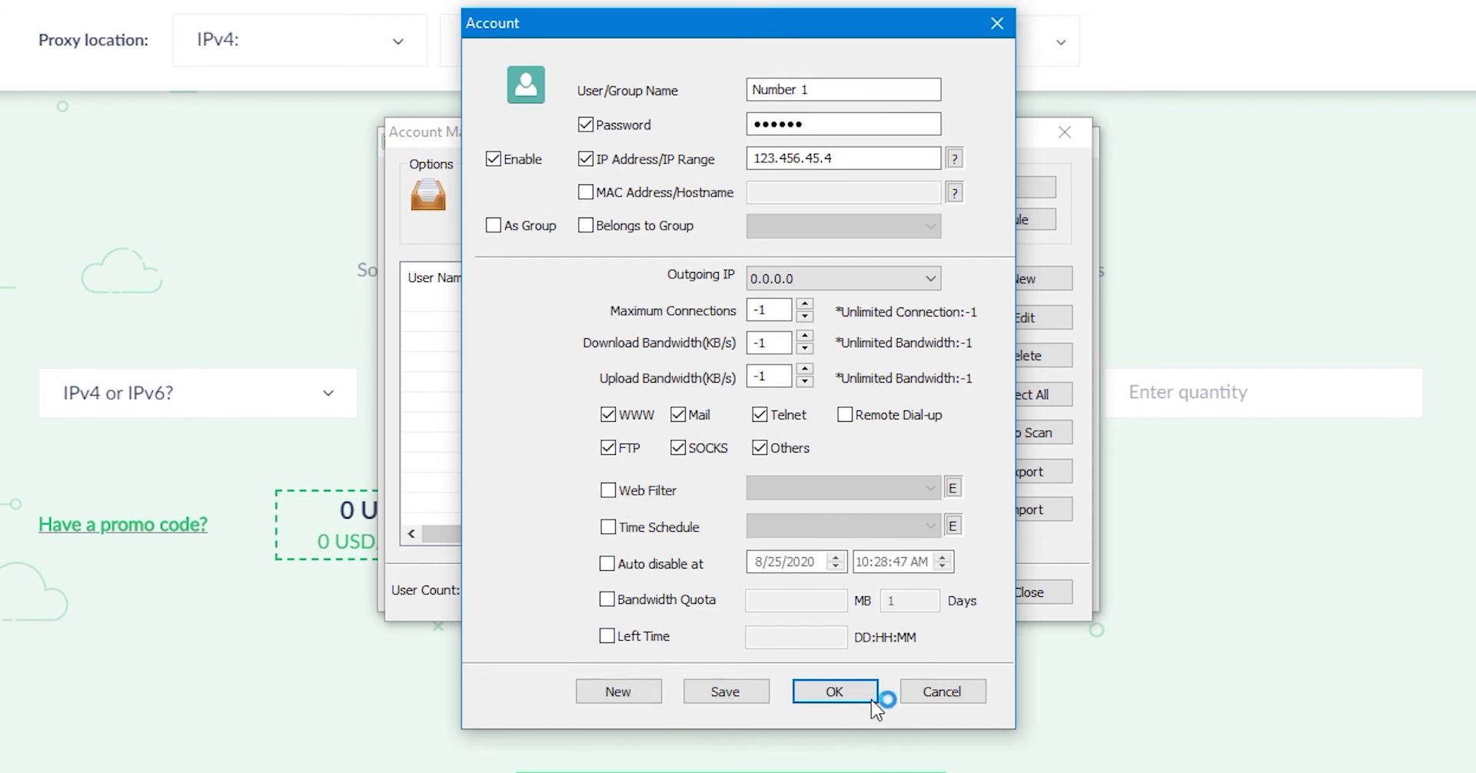
Step: Save the restricted user to the account list and add a second default account
click(765, 695)
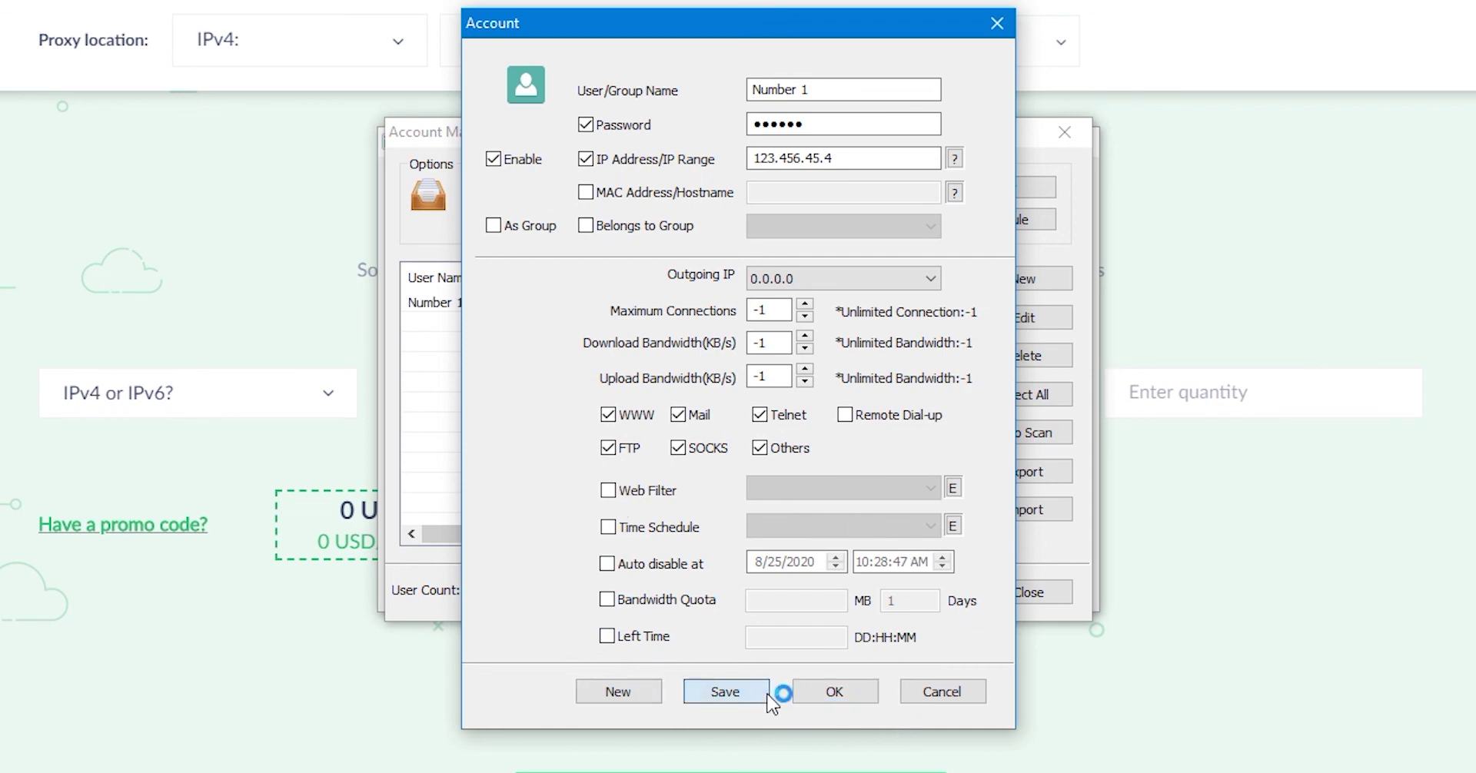
click(857, 696)
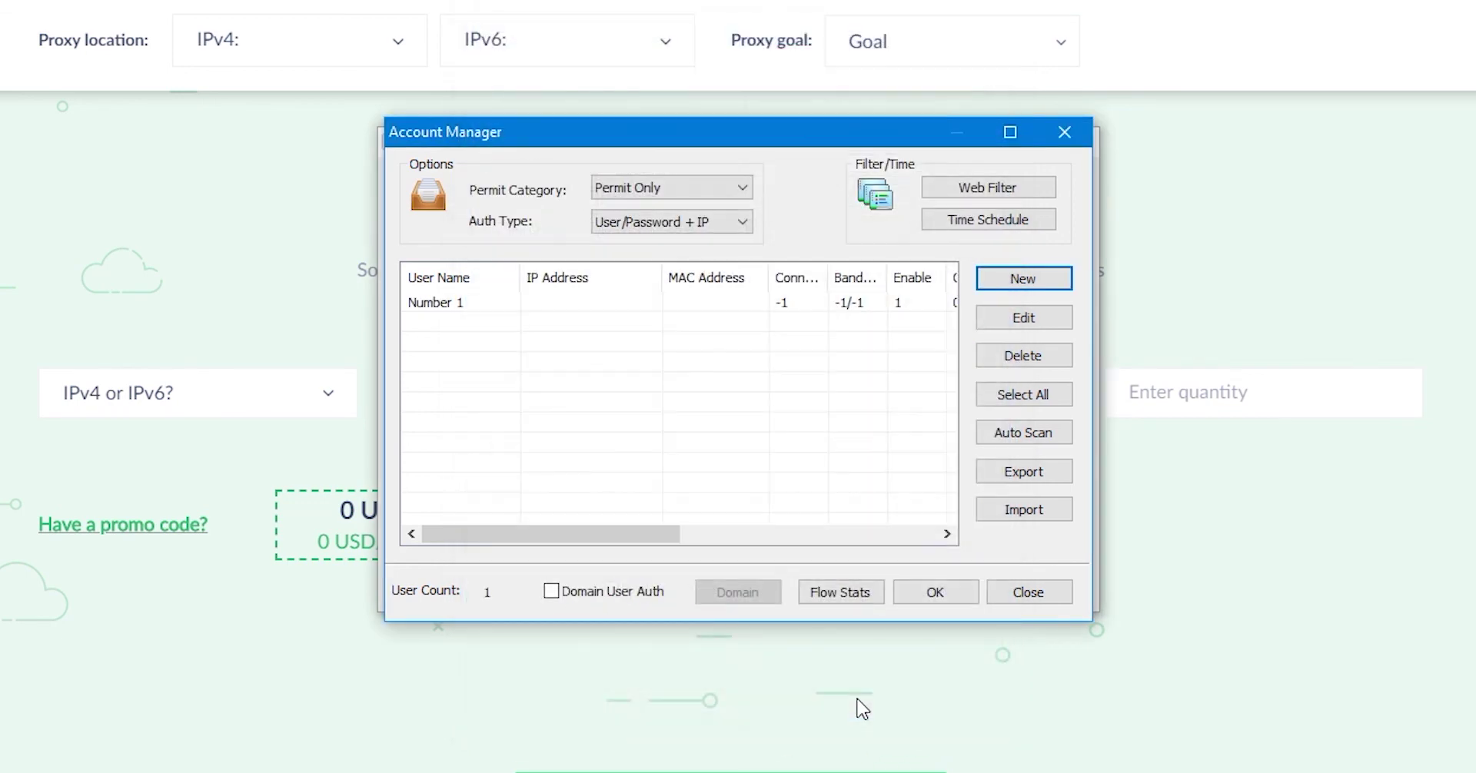
click(478, 302)
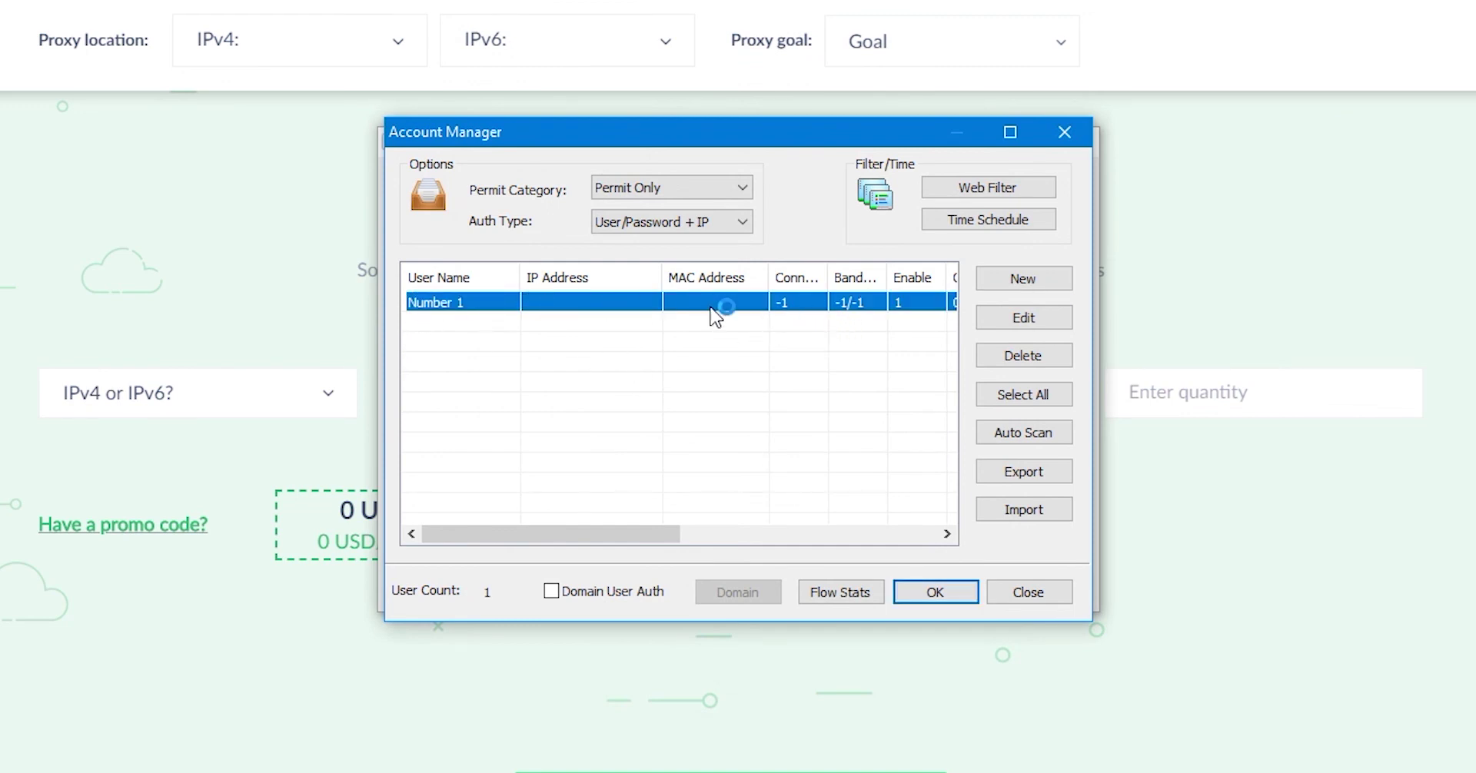
click(1061, 289)
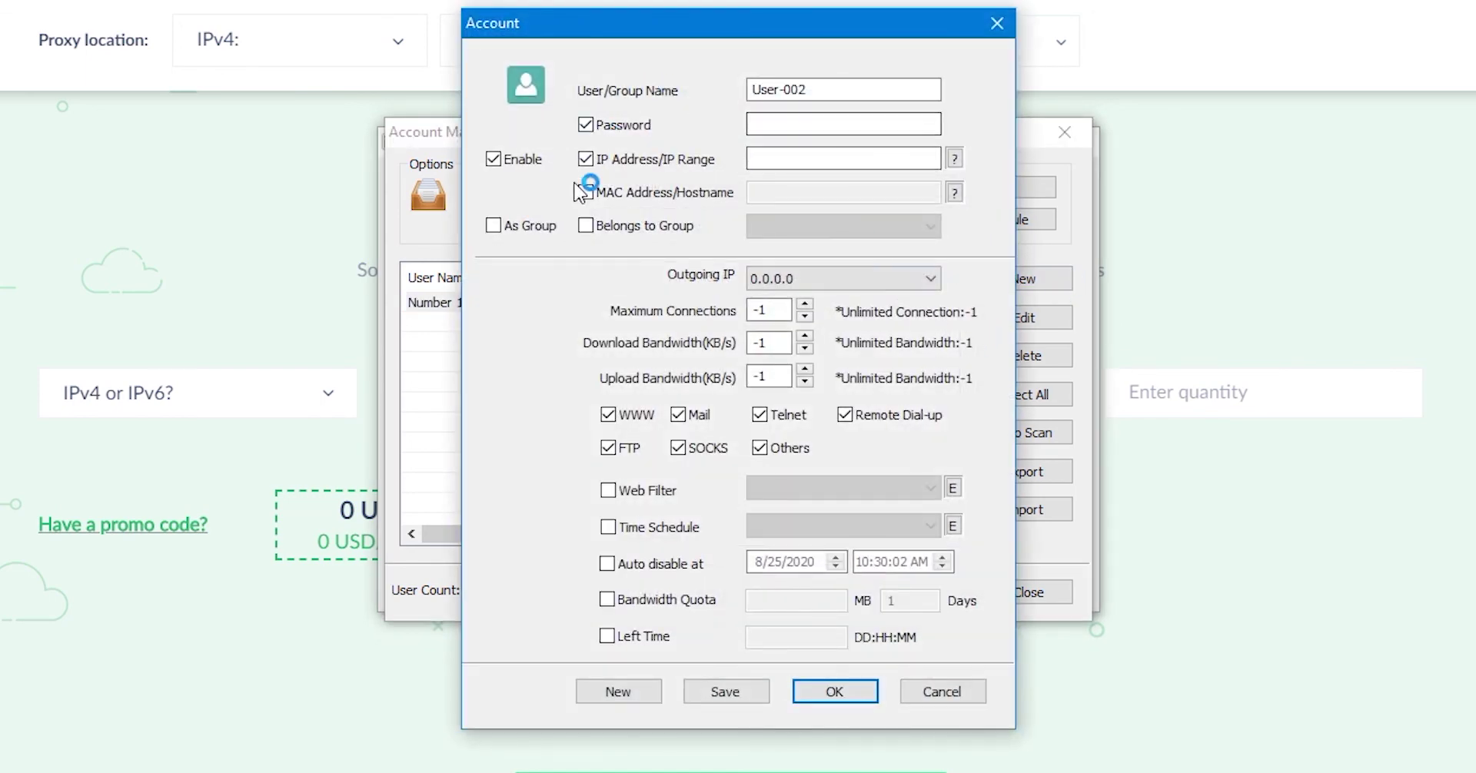
click(857, 683)
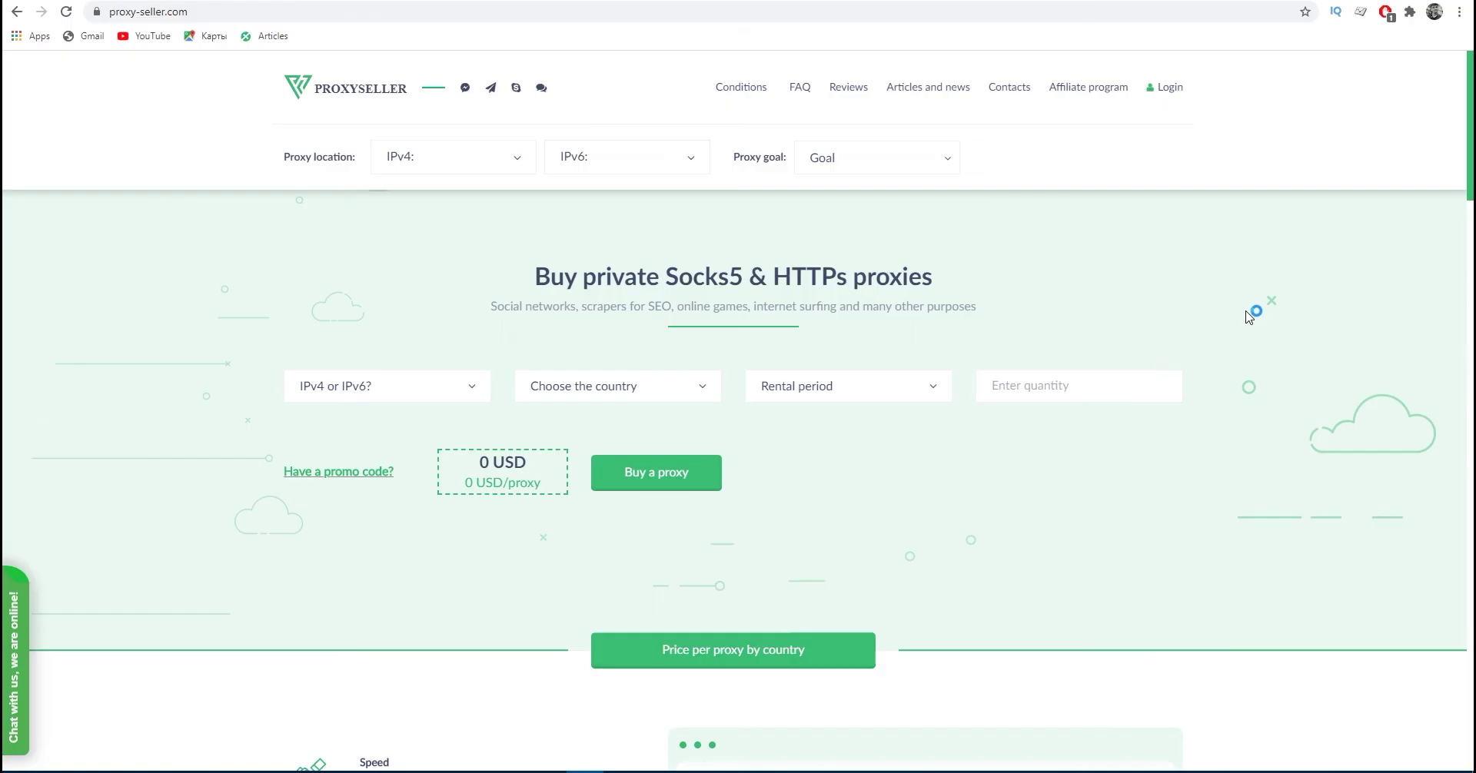